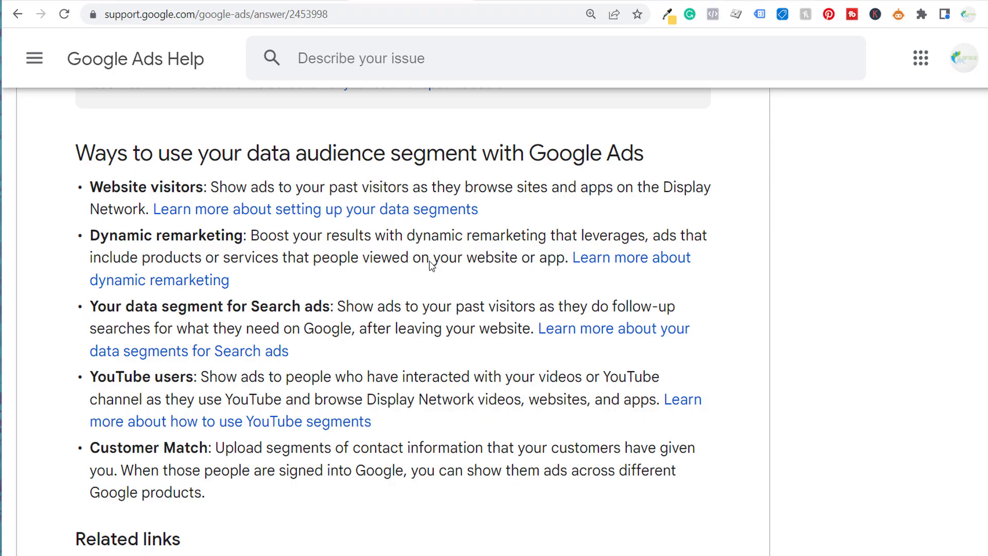
# Step: Highlight the Website visitors, Dynamic remarketing and Search ads data segment descriptions
pyautogui.moveTo(211, 150); pyautogui.dragTo(334, 152)
pyautogui.click(333, 152)
pyautogui.moveTo(339, 189); pyautogui.dragTo(552, 195)
pyautogui.click(597, 189)
pyautogui.moveTo(151, 259); pyautogui.dragTo(263, 259)
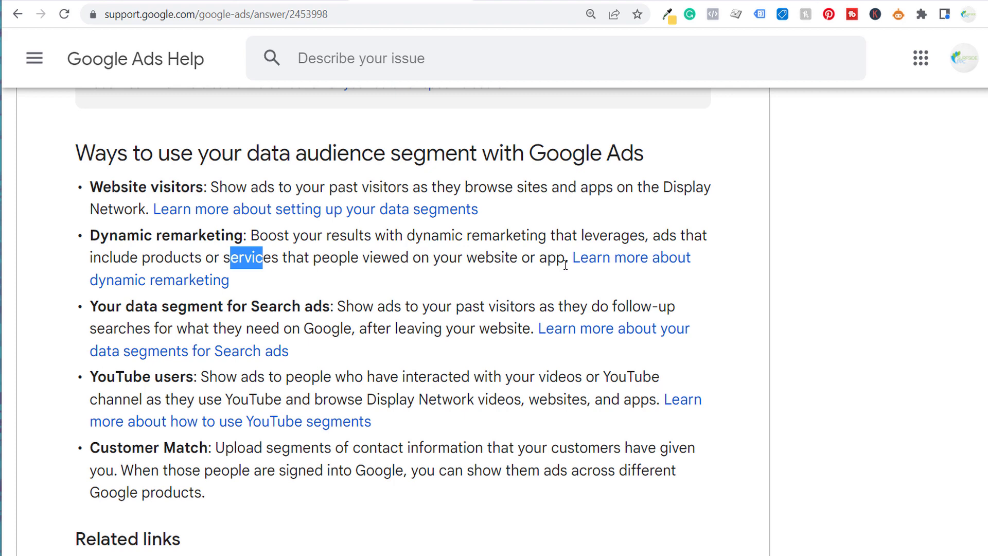
pyautogui.moveTo(142, 307); pyautogui.dragTo(283, 308)
pyautogui.click(350, 310)
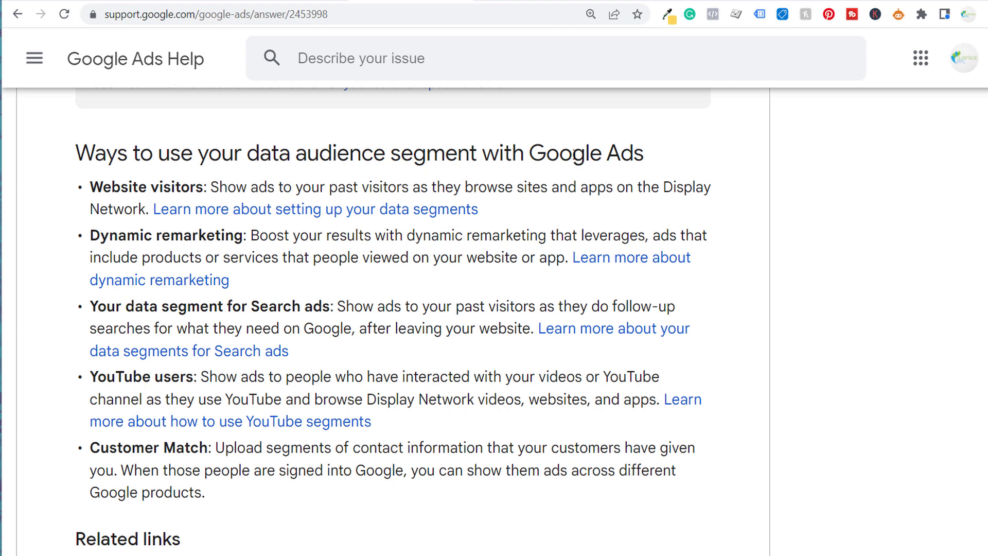
# Step: Review the Google Ads Remarketing Tutorial 2022 video description in YouTube Studio
pyautogui.click(533, 4)
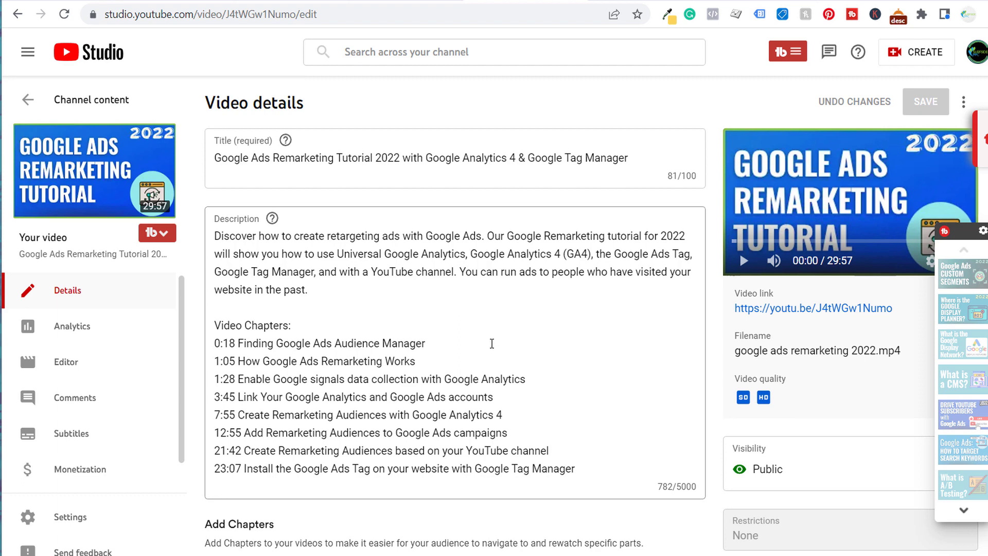
pyautogui.moveTo(524, 446); pyautogui.dragTo(466, 448)
pyautogui.click(430, 448)
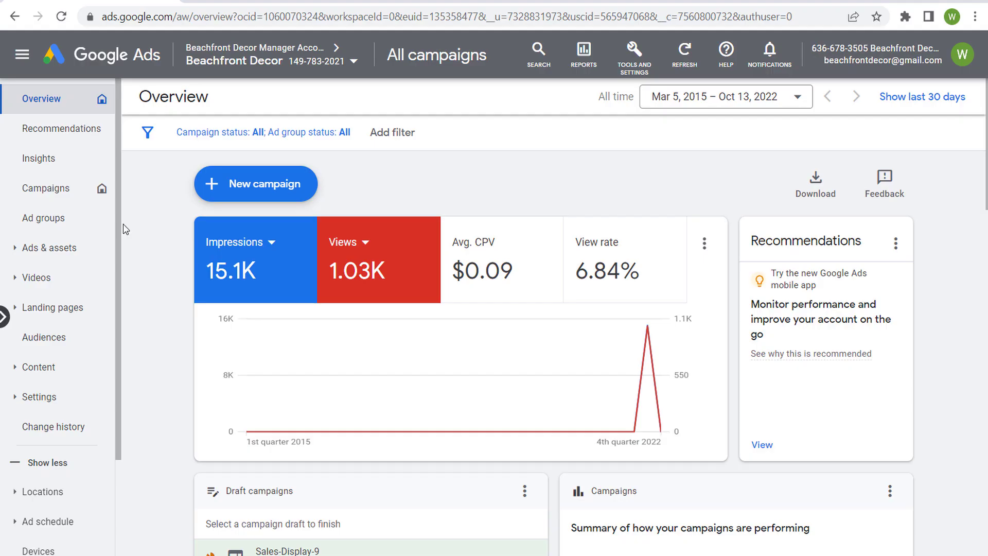
# Step: Create a new campaign with the Sales objective and Display campaign type
pyautogui.click(58, 198)
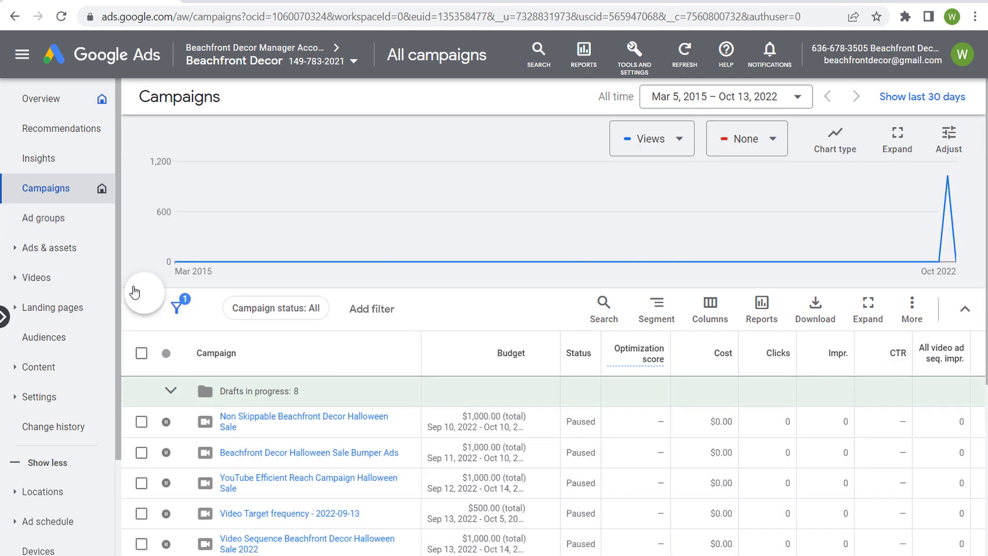
pyautogui.click(144, 298)
pyautogui.click(150, 303)
pyautogui.click(199, 242)
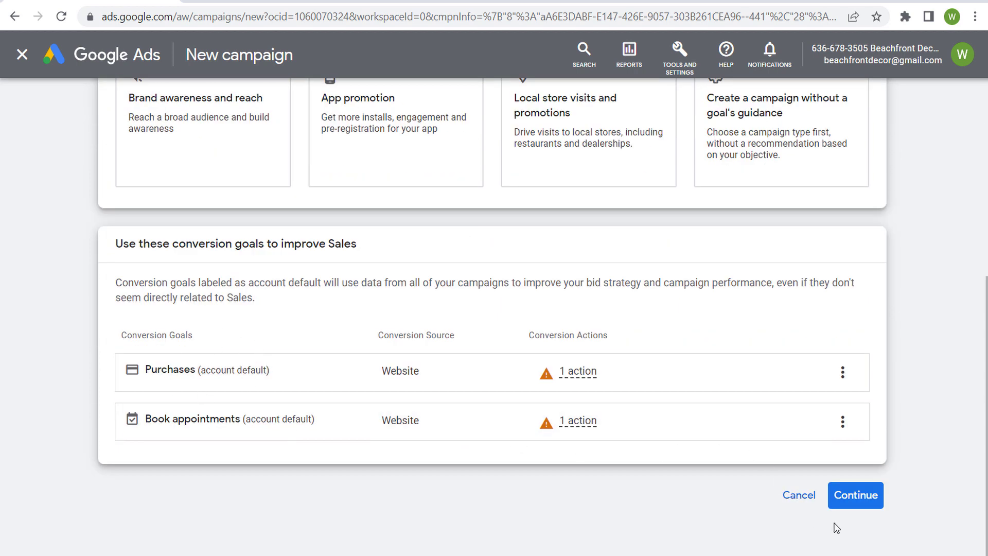
pyautogui.click(850, 502)
pyautogui.click(606, 239)
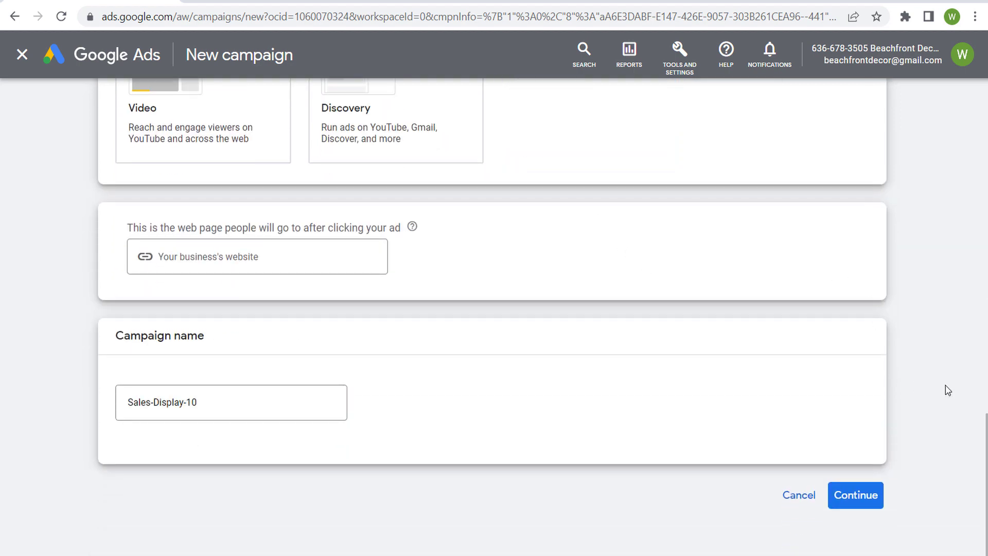
pyautogui.click(867, 495)
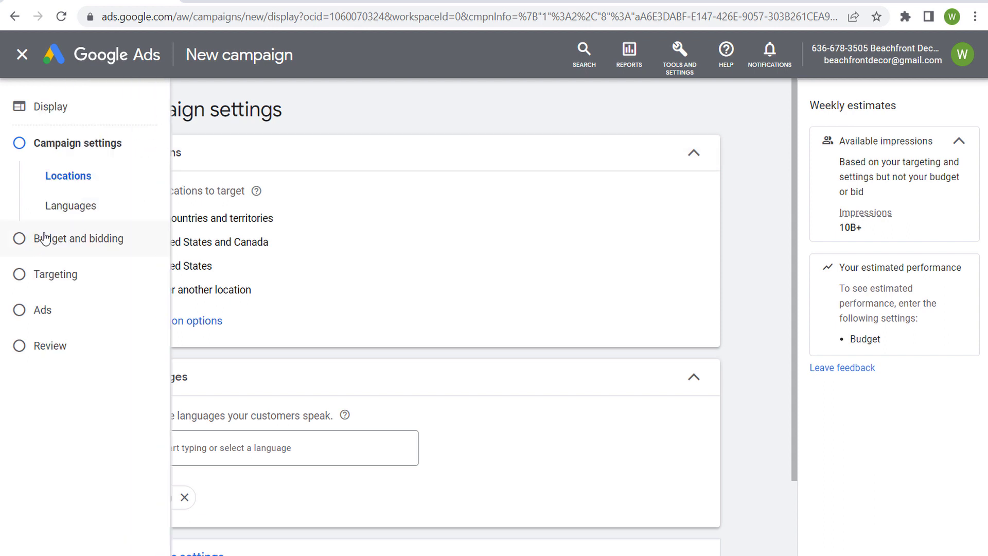
# Step: Jump to the Targeting step and read the optimized targeting explanation
pyautogui.click(45, 237)
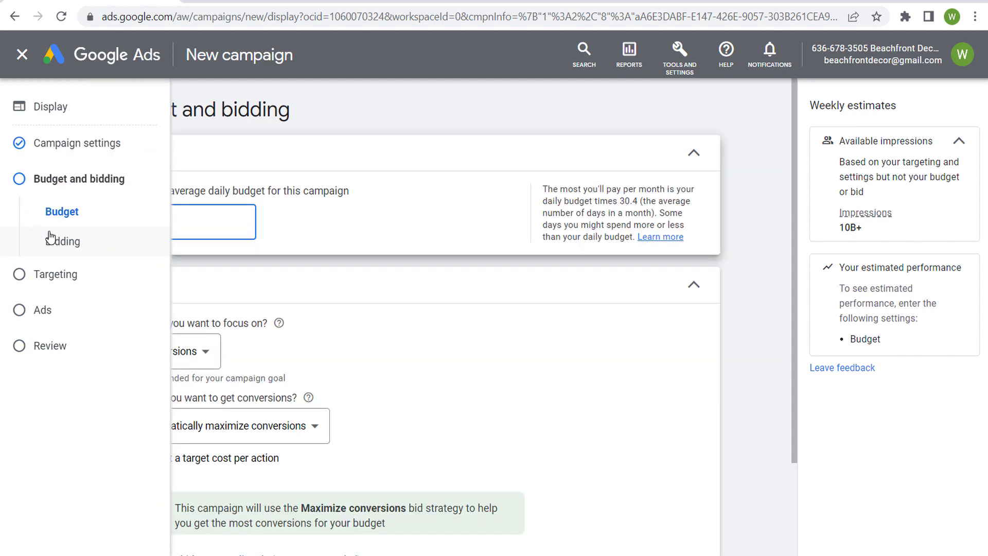
pyautogui.click(49, 275)
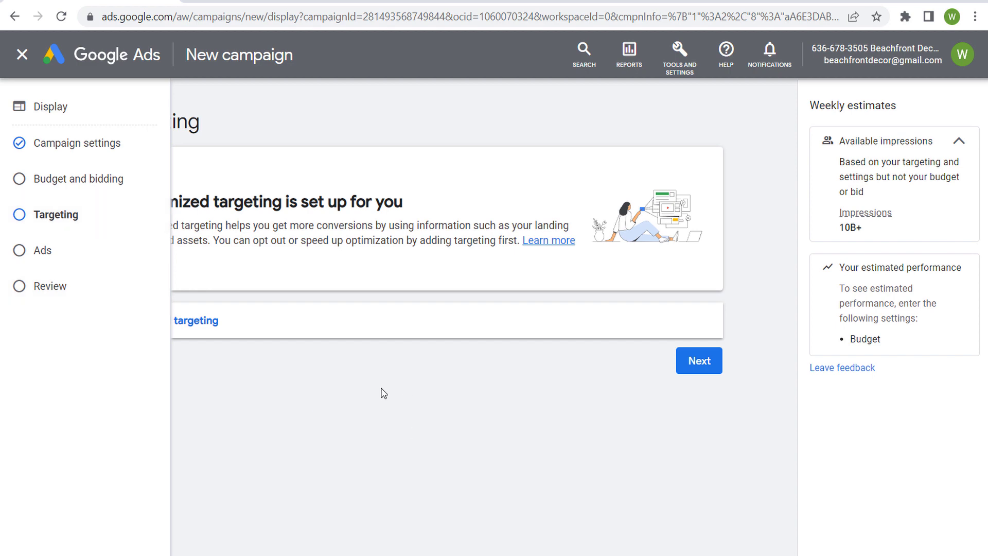
pyautogui.moveTo(140, 192); pyautogui.dragTo(372, 200)
pyautogui.click(390, 200)
pyautogui.moveTo(297, 225); pyautogui.dragTo(443, 221)
pyautogui.click(477, 224)
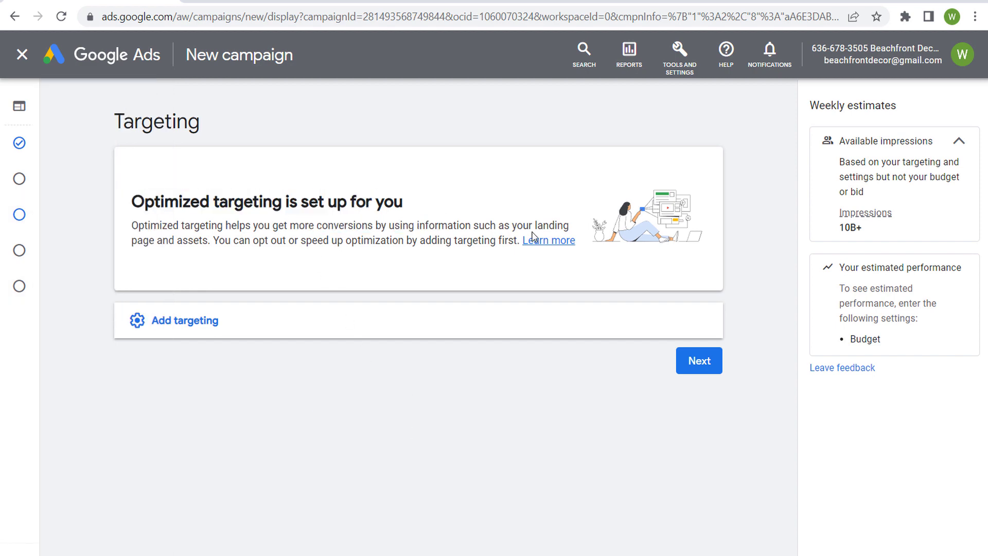
pyautogui.moveTo(138, 240); pyautogui.dragTo(346, 243)
pyautogui.click(346, 243)
# Step: Browse audience segments by business interactions, expanding YouTube users and Website visitors
pyautogui.click(339, 320)
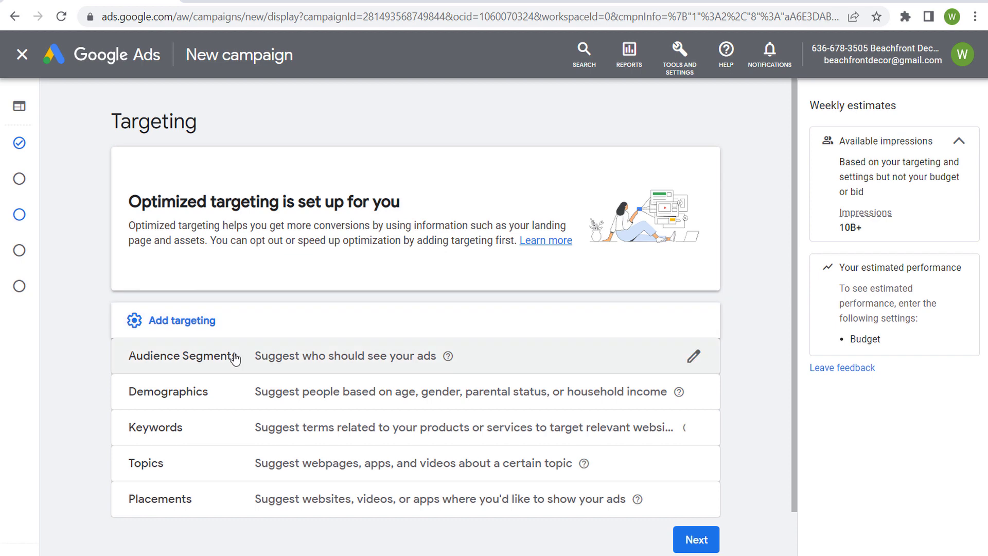
pyautogui.click(296, 358)
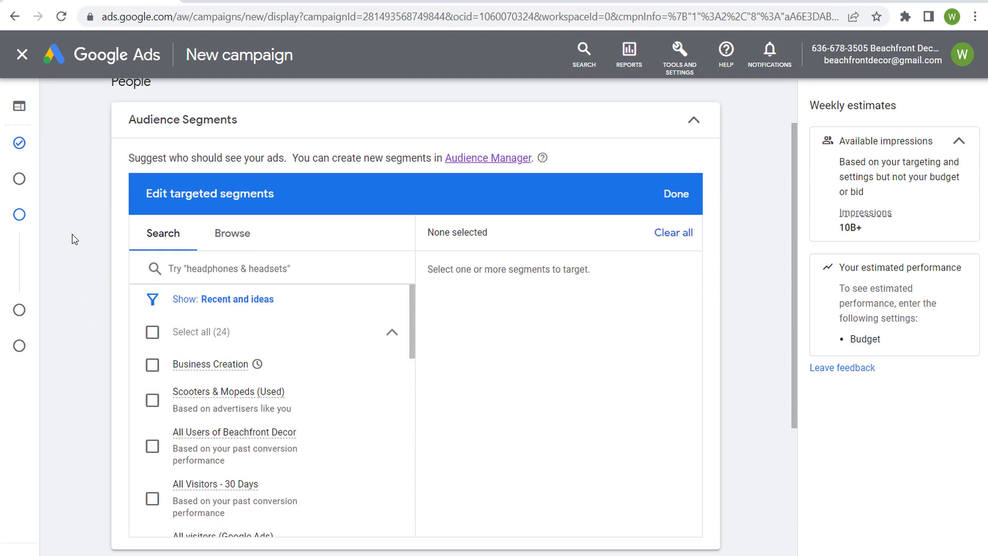
pyautogui.click(236, 230)
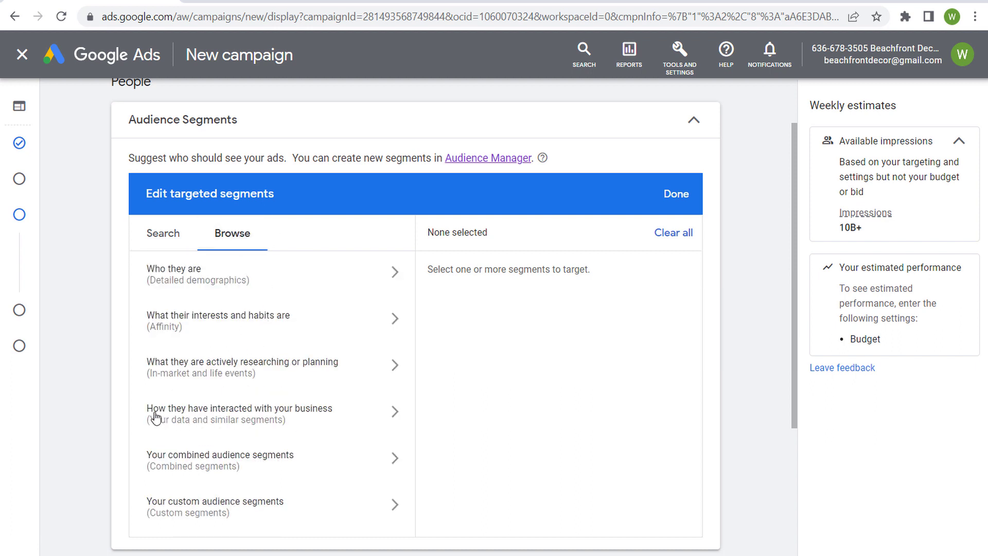
pyautogui.click(382, 415)
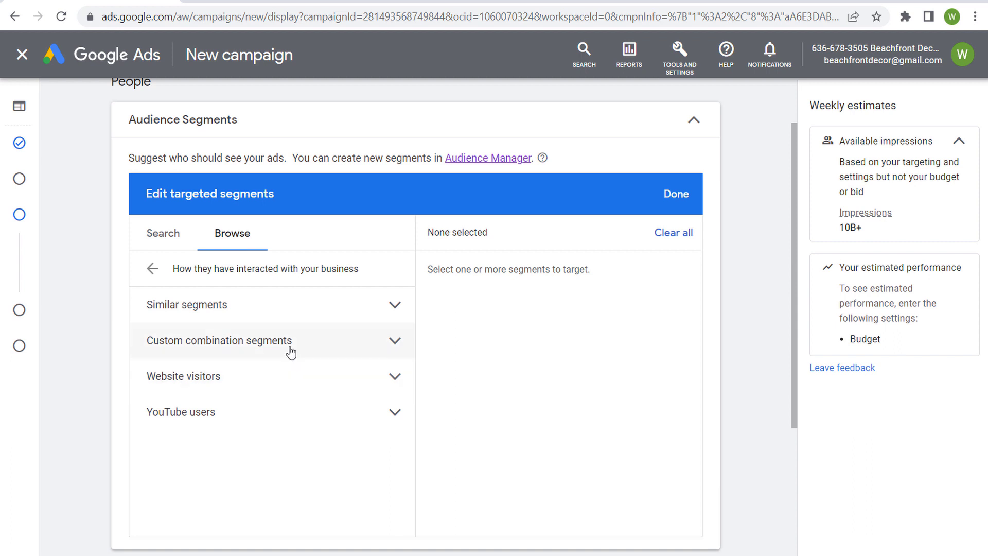
pyautogui.click(394, 414)
pyautogui.moveTo(415, 316); pyautogui.dragTo(420, 417)
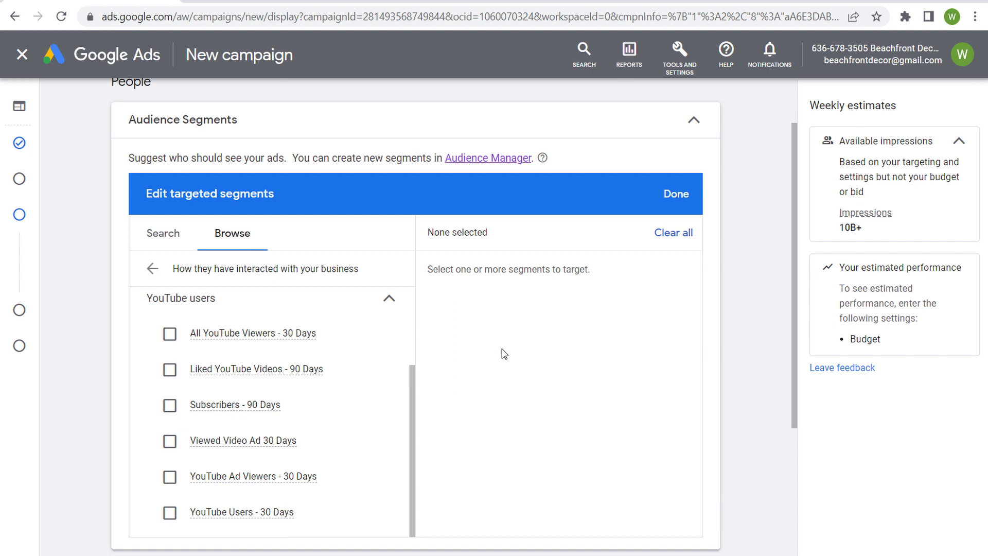
pyautogui.moveTo(417, 396); pyautogui.dragTo(416, 346)
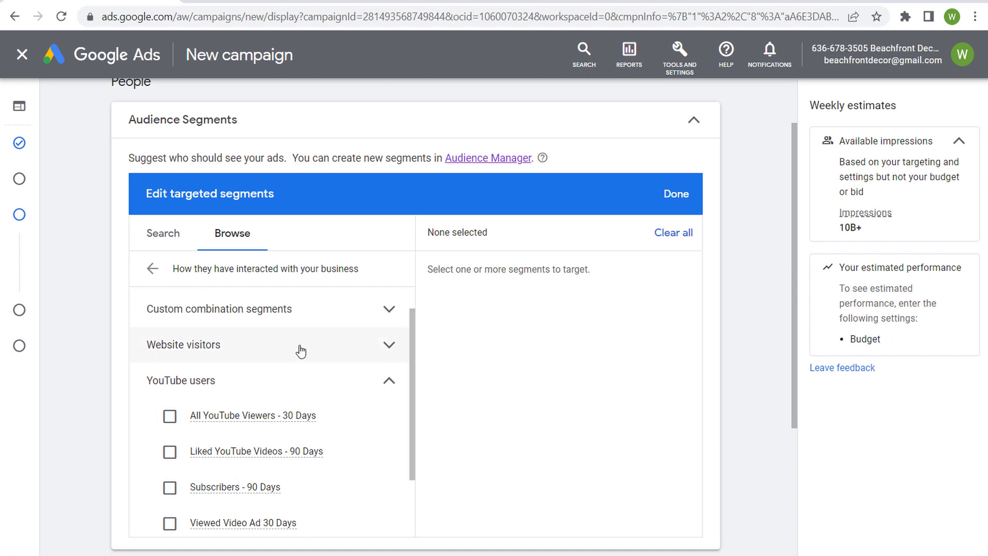
pyautogui.click(390, 346)
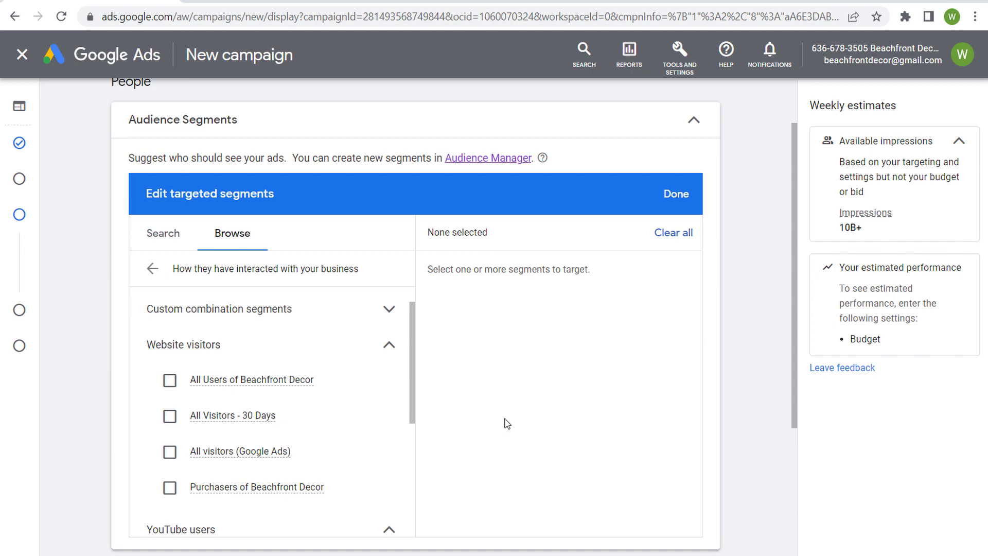
# Step: Target the All Visitors - 30 Days and All YouTube Viewers - 30 Days segments
pyautogui.click(168, 418)
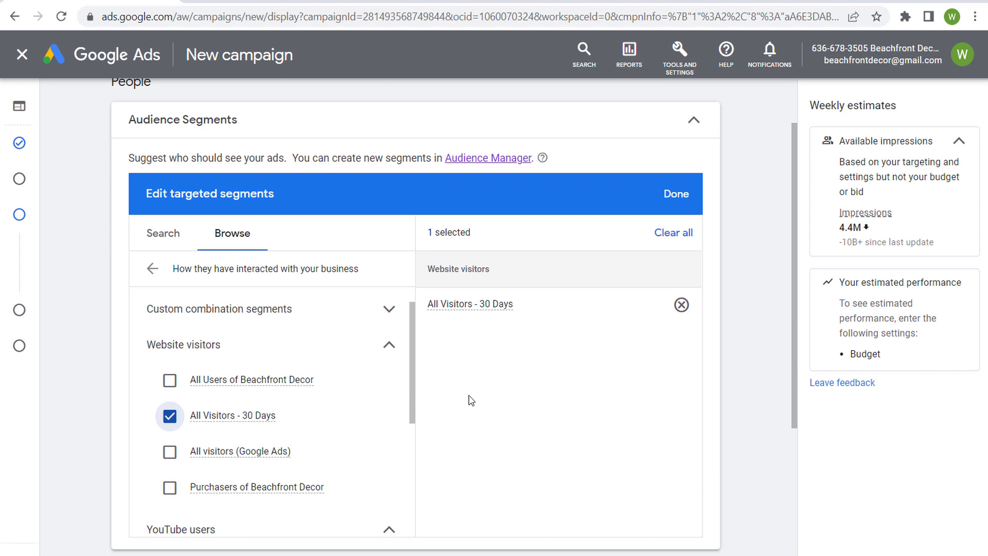
pyautogui.scroll(-3, 364, 400)
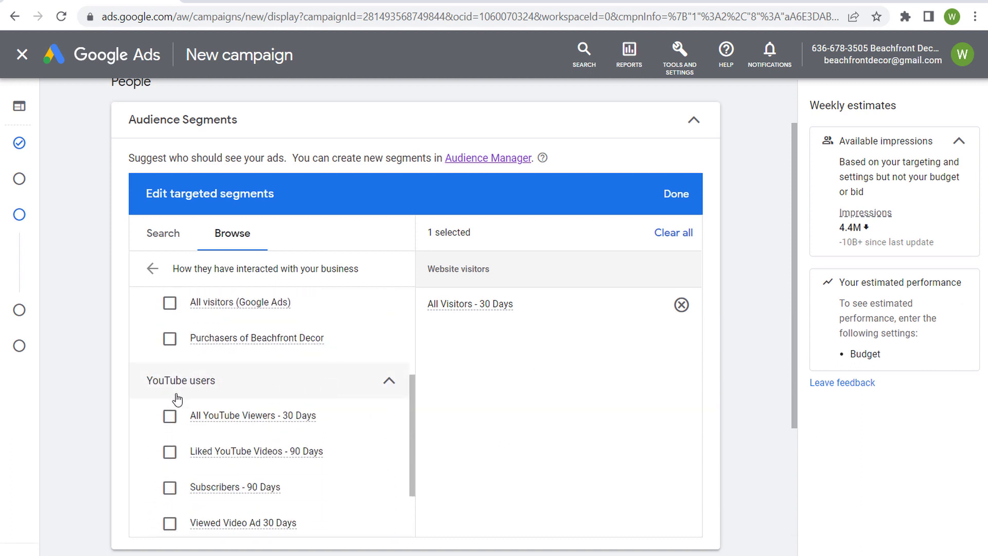
pyautogui.click(169, 415)
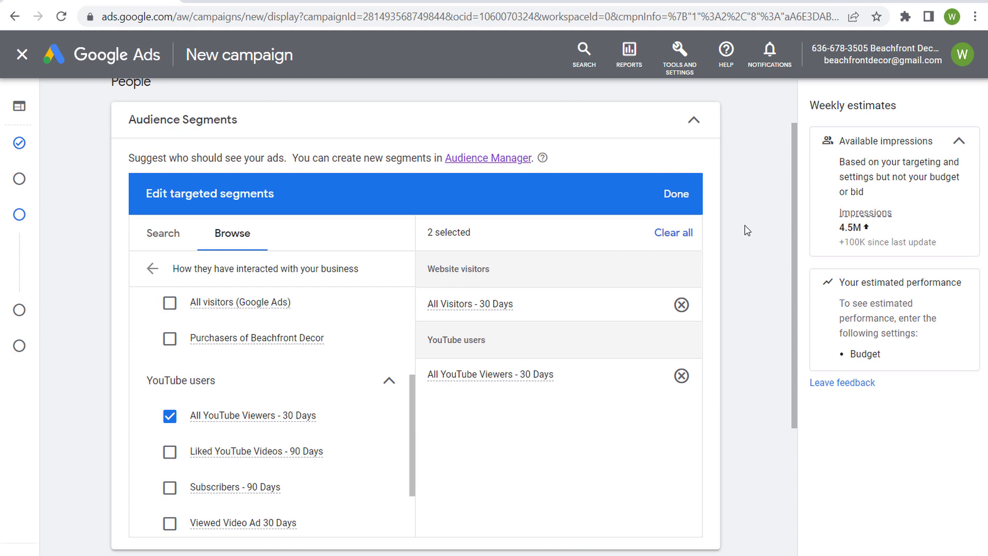
pyautogui.click(152, 269)
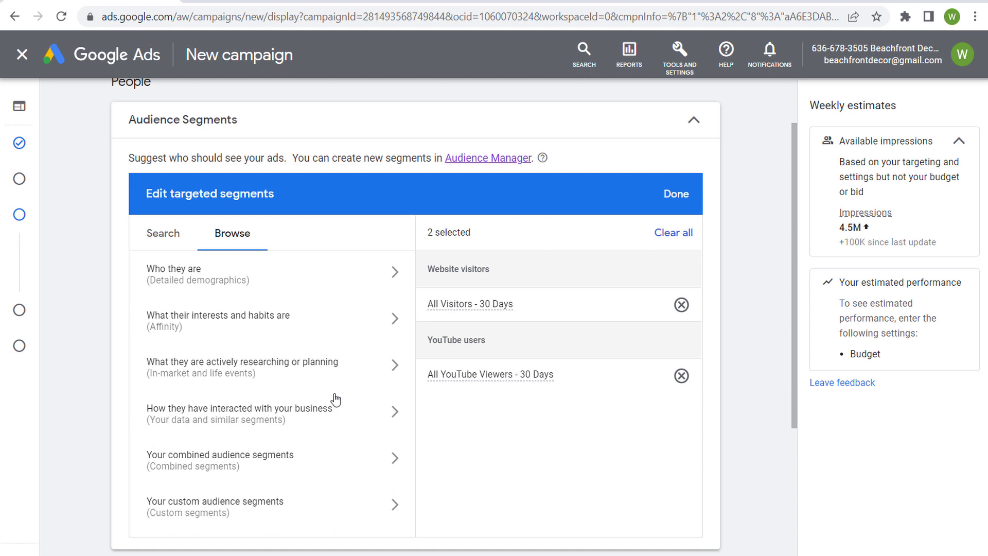
pyautogui.click(677, 194)
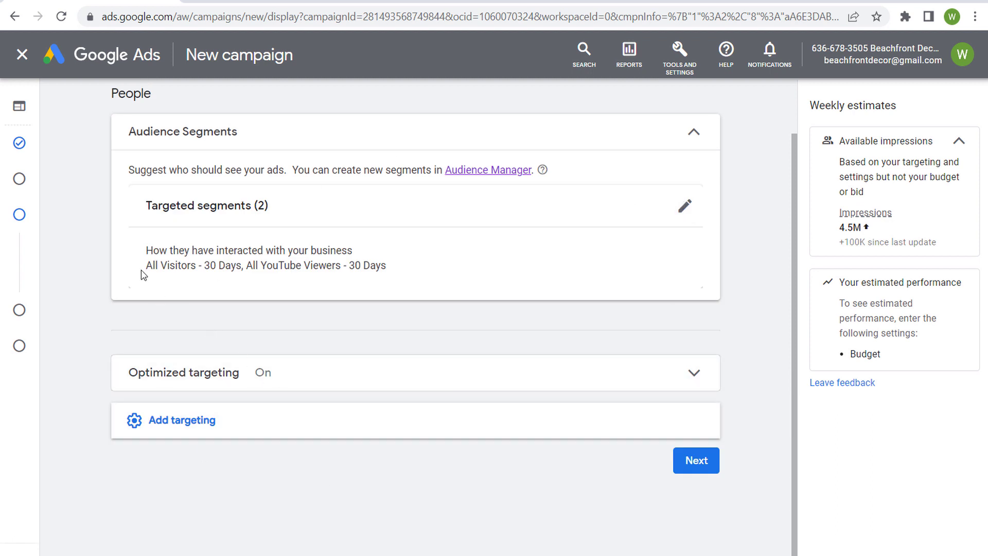
# Step: Go to the Audience manager and view the account's data sources
pyautogui.moveTo(143, 256); pyautogui.dragTo(427, 273)
pyautogui.click(411, 287)
pyautogui.click(679, 52)
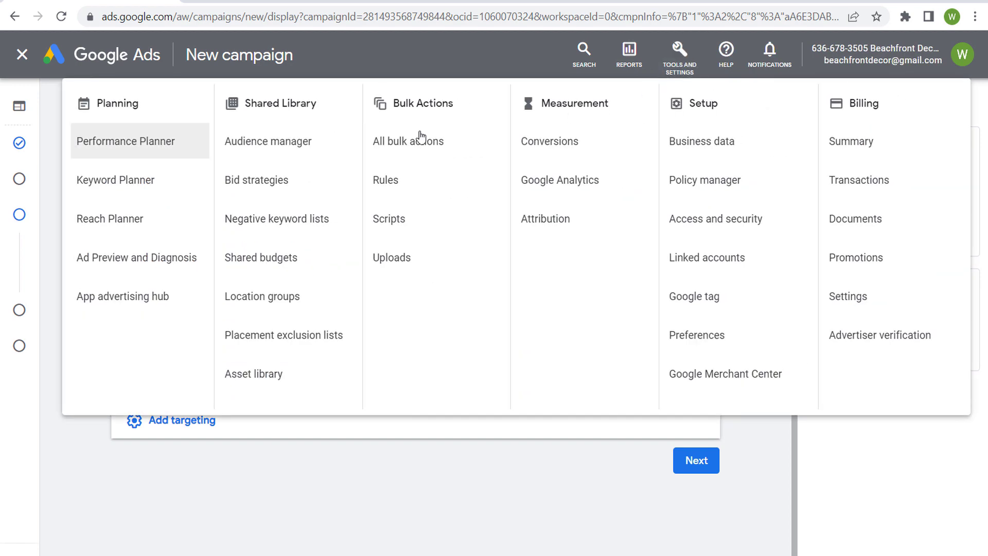
pyautogui.click(238, 140)
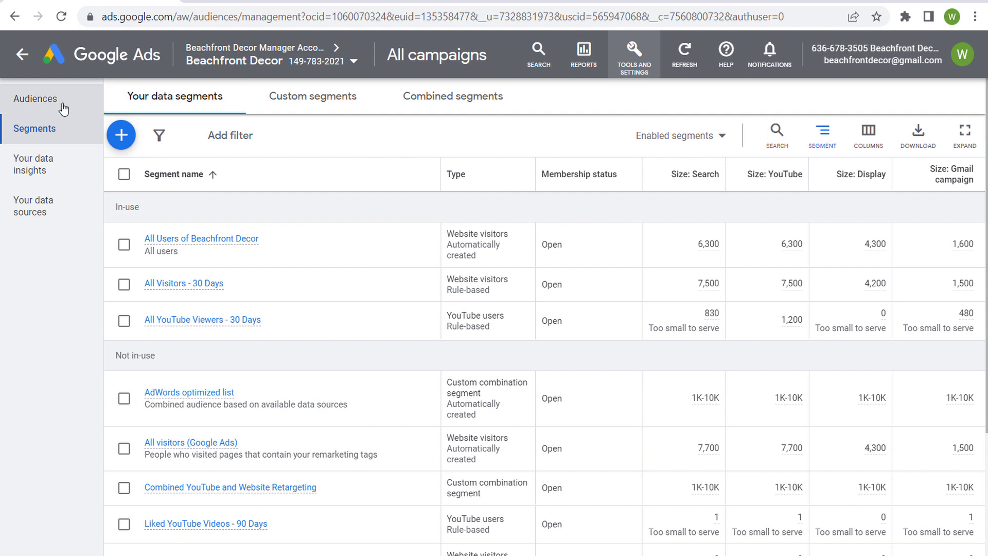
pyautogui.click(62, 217)
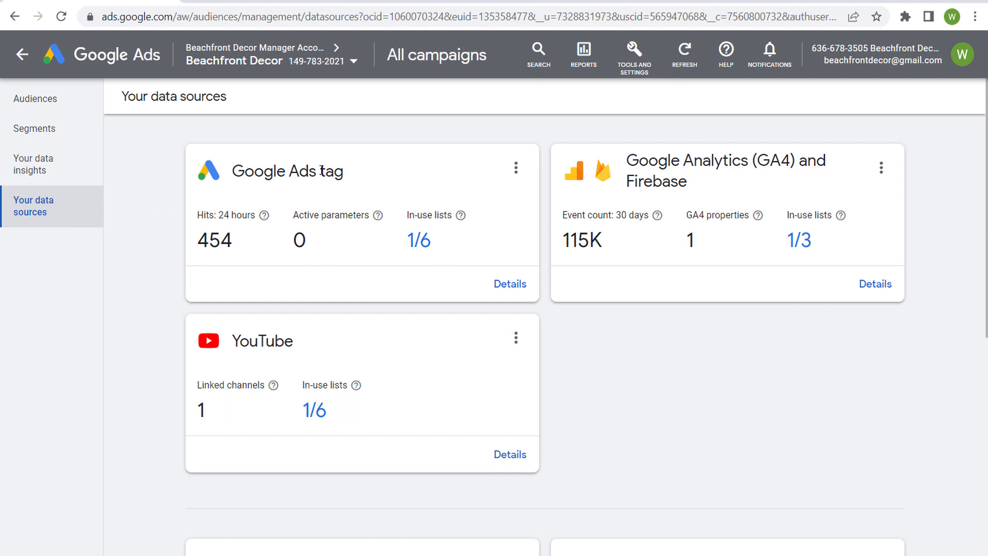
# Step: Highlight the Google Ads tag, Google Analytics (GA4) and YouTube data source titles
pyautogui.moveTo(362, 176); pyautogui.dragTo(236, 172)
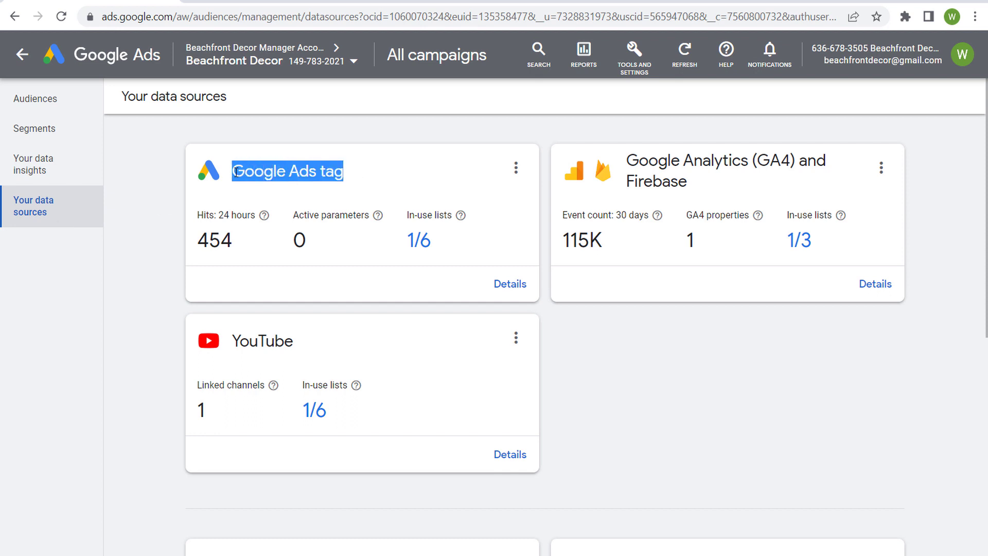
pyautogui.click(288, 177)
pyautogui.moveTo(627, 159); pyautogui.dragTo(794, 158)
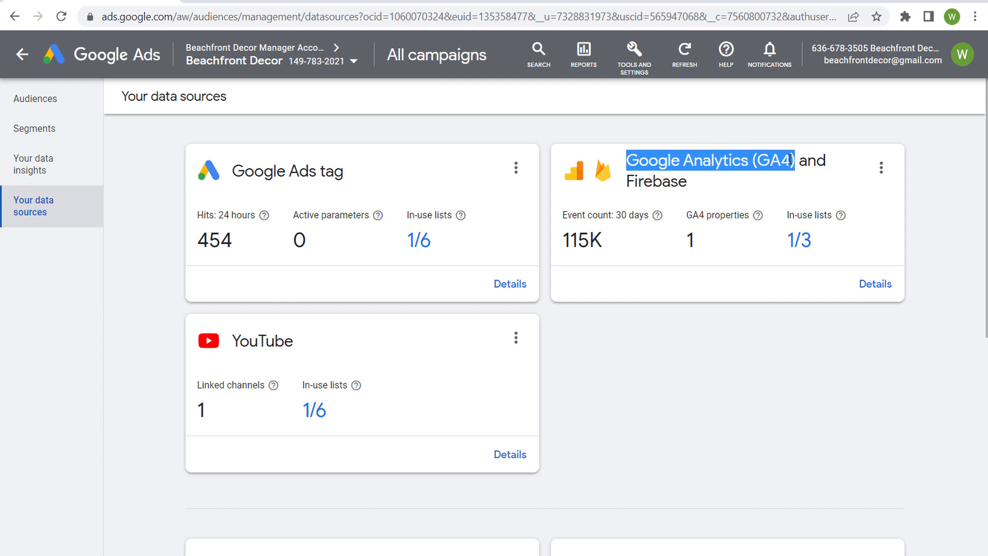
pyautogui.click(790, 159)
pyautogui.doubleClick(284, 340)
pyautogui.click(260, 343)
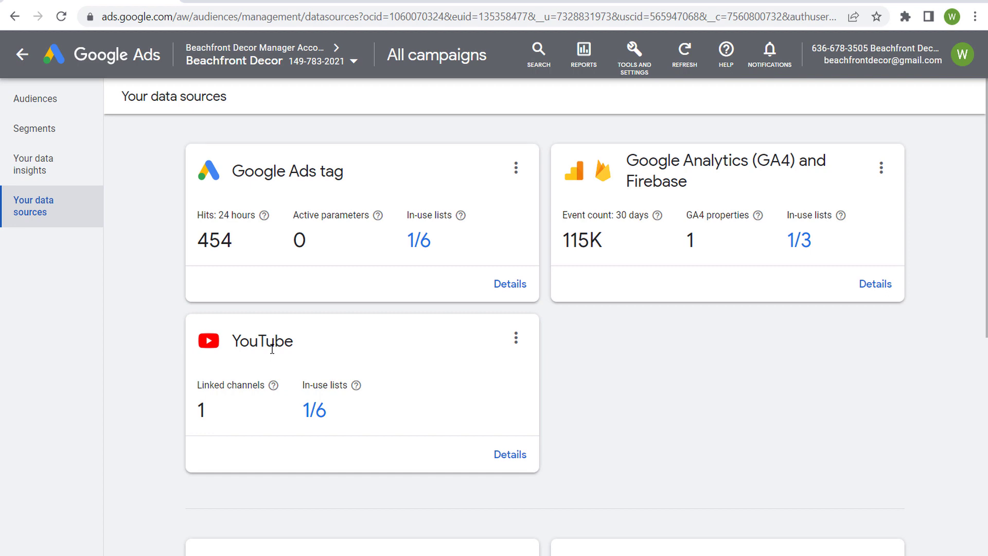
# Step: Go to the audience Segments list after glancing at the tools menu
pyautogui.click(639, 62)
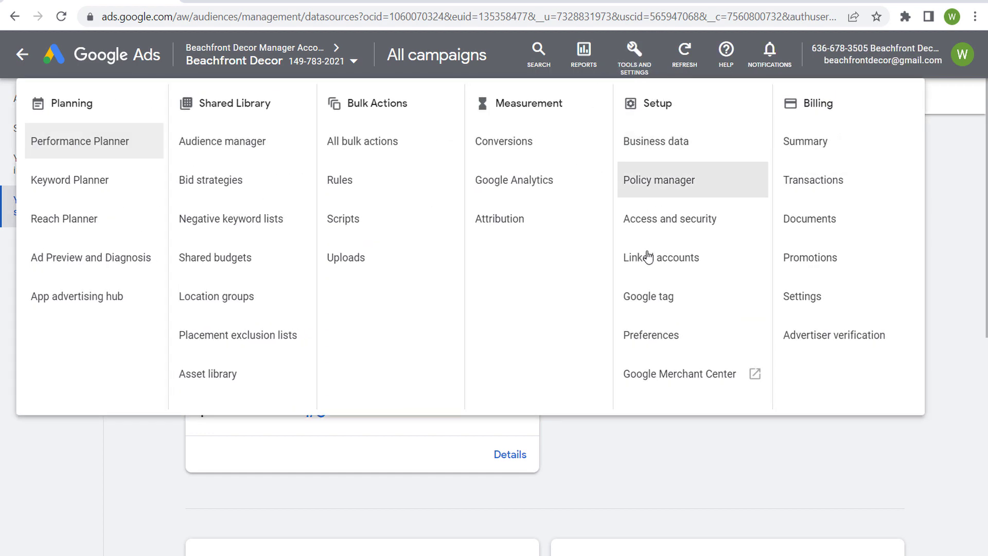
pyautogui.click(643, 447)
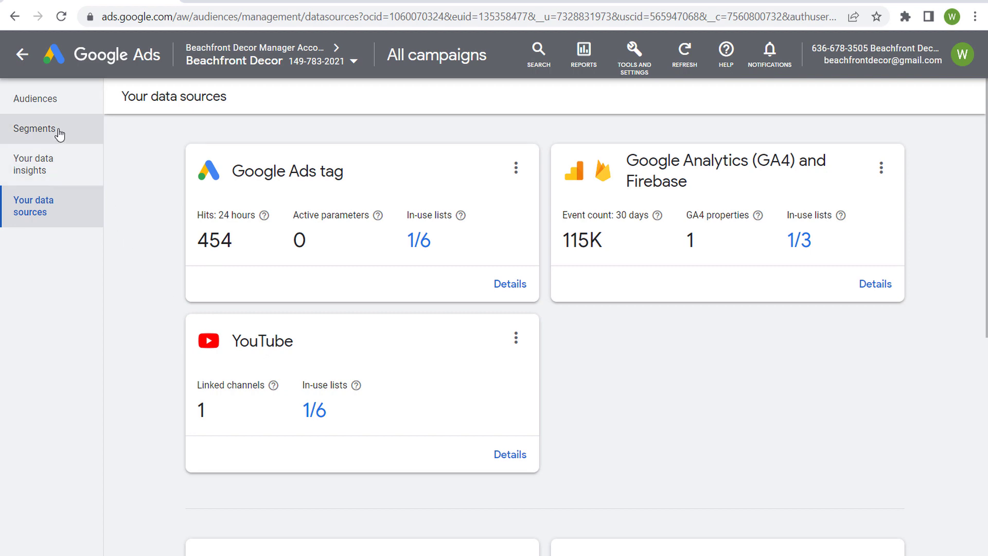
pyautogui.scroll(-7, 163, 253)
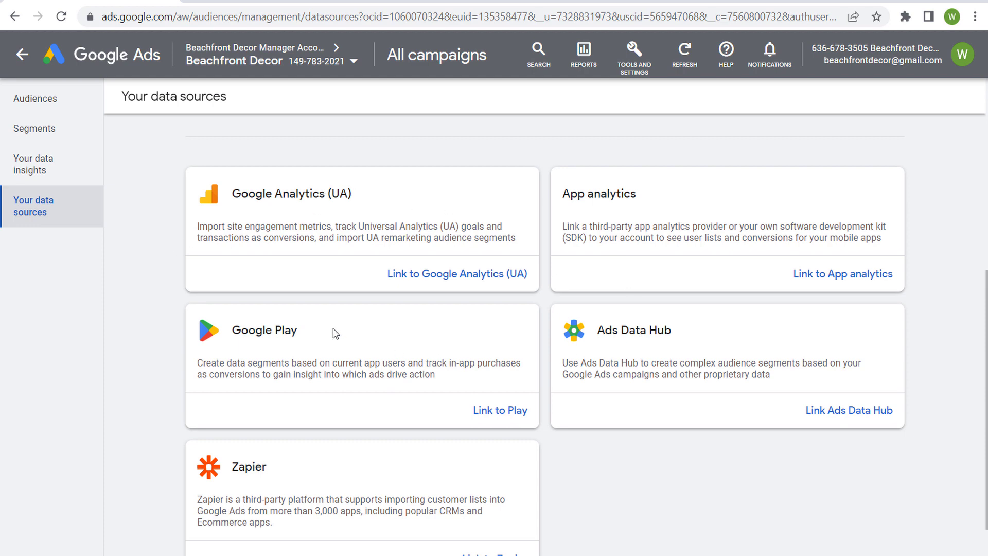
pyautogui.scroll(5, 139, 336)
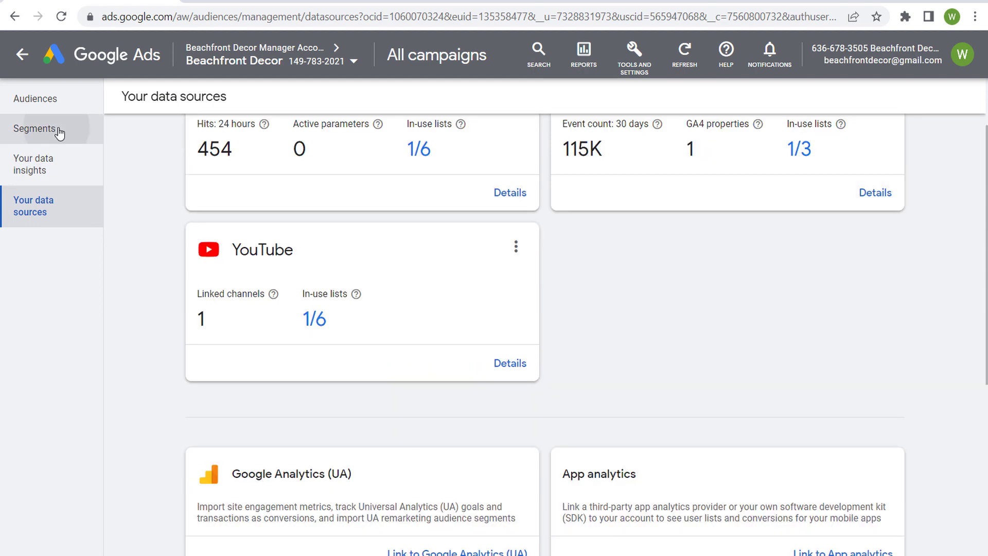
pyautogui.click(59, 132)
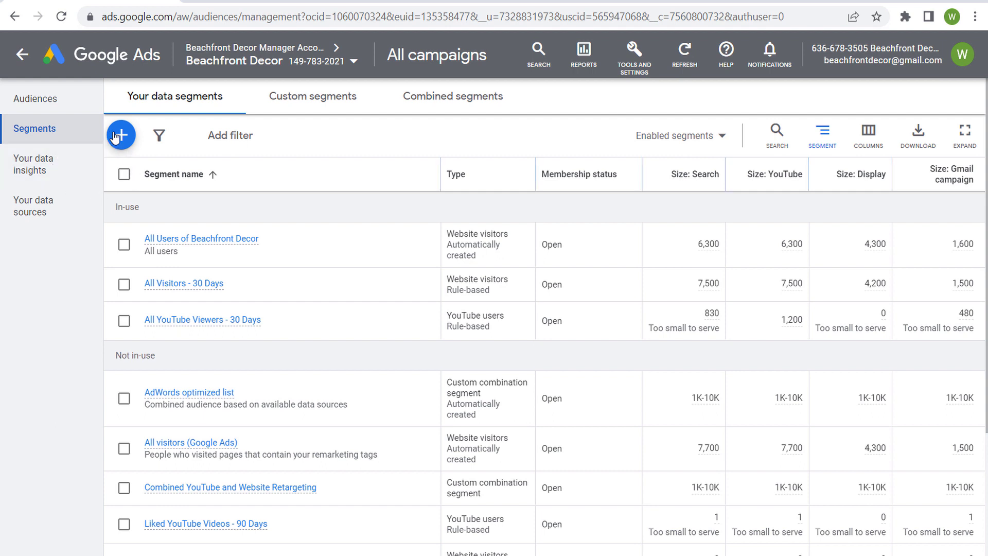
# Step: Start a new Website visitors audience segment
pyautogui.click(121, 137)
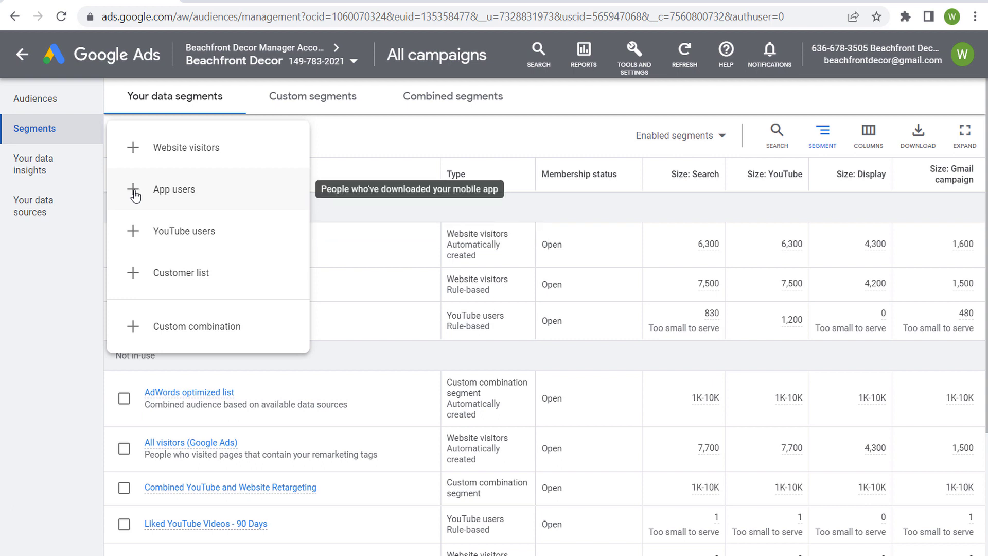
pyautogui.click(135, 150)
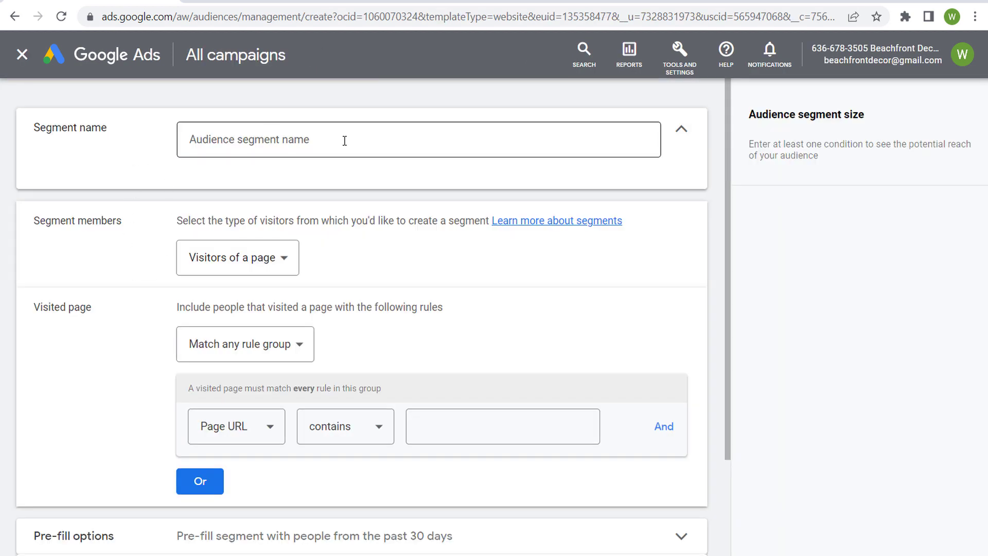
# Step: Keep Visitors of a page as members and add a Page URL contains 'bedding' rule
pyautogui.scroll(-2, 154, 242)
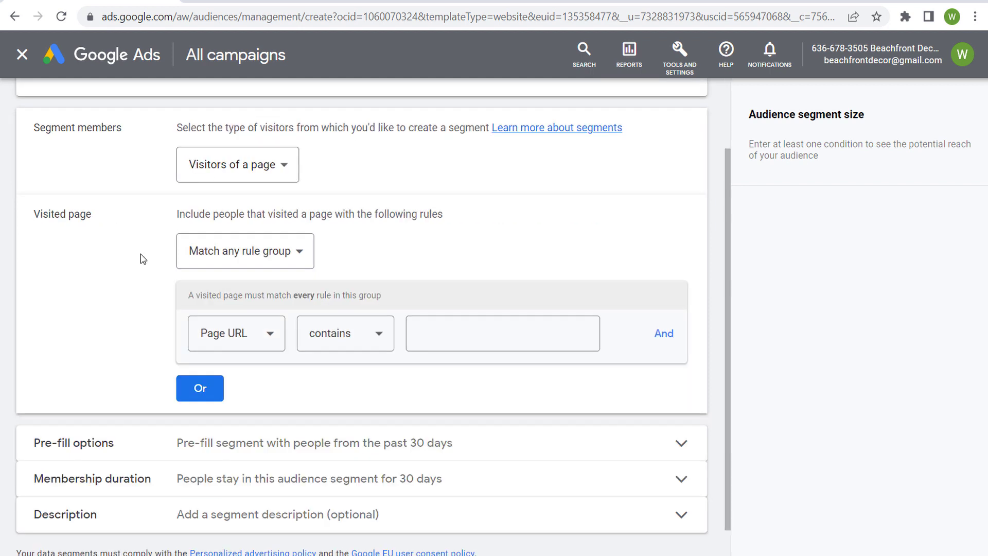
pyautogui.click(273, 163)
pyautogui.click(250, 179)
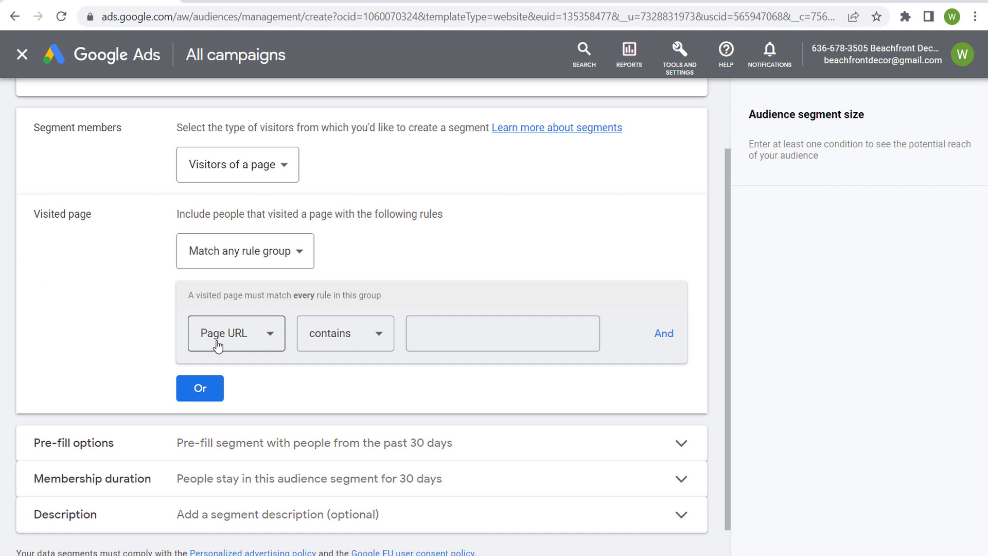
pyautogui.click(499, 341)
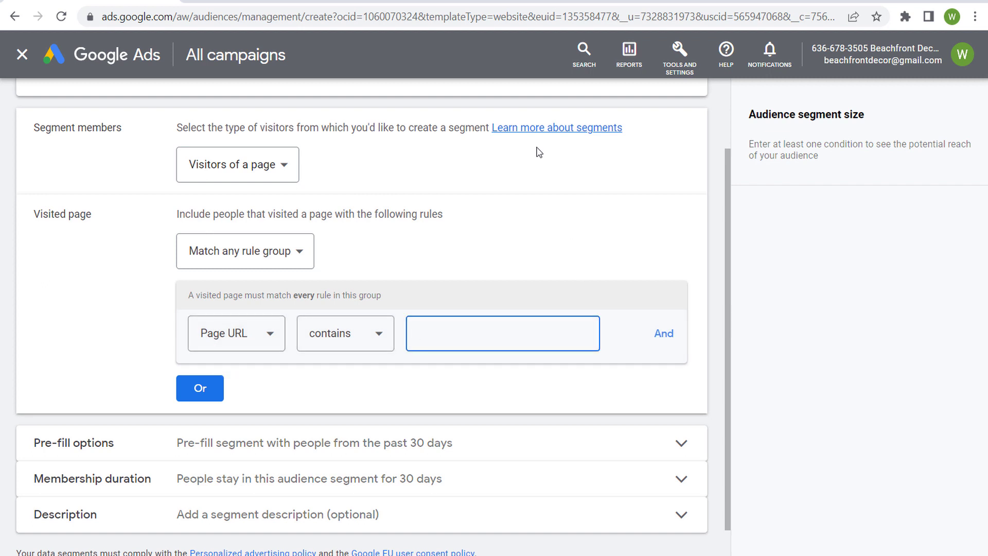
pyautogui.write('bedding')
pyautogui.click(542, 251)
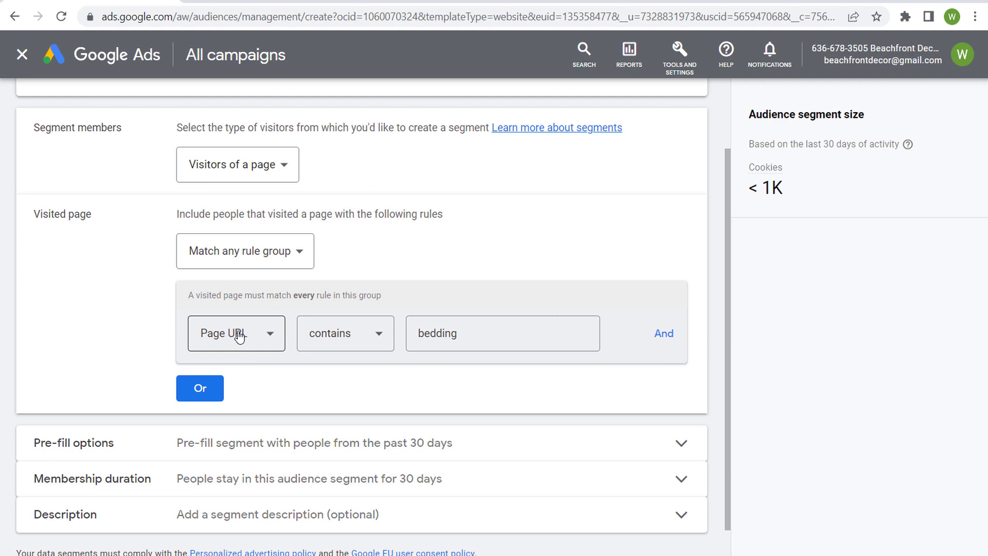
pyautogui.scroll(2, 163, 305)
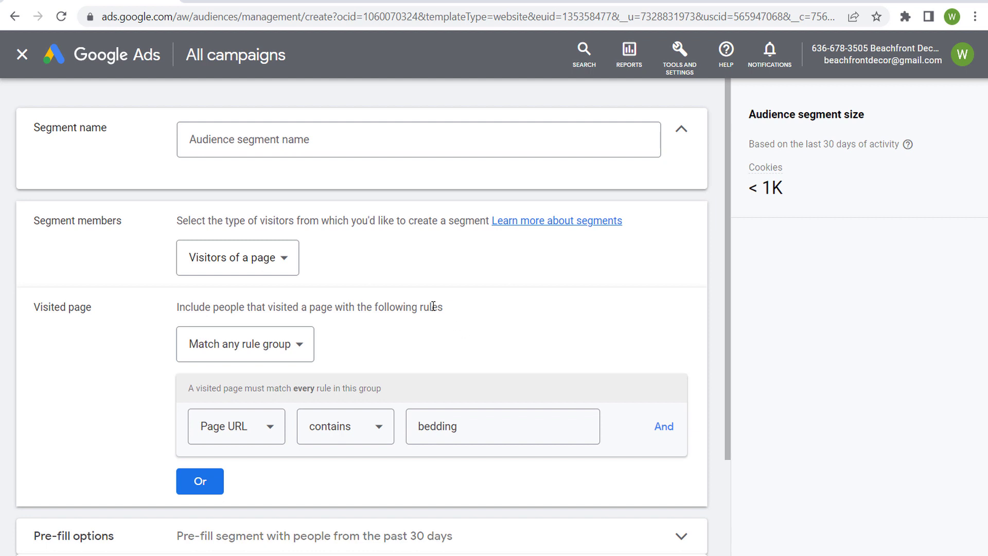
pyautogui.moveTo(474, 432); pyautogui.dragTo(421, 431)
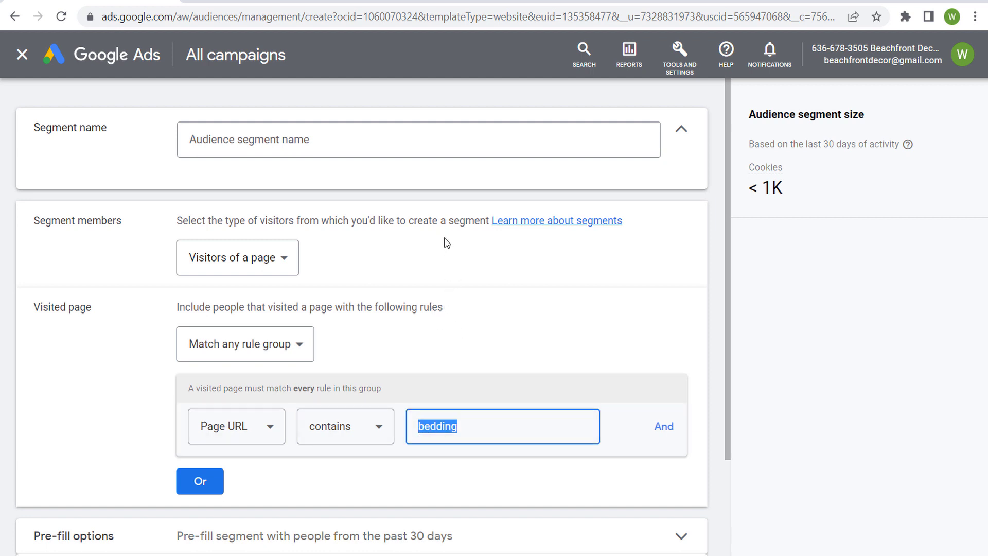
pyautogui.click(137, 402)
# Step: Add Or rules for page URLs containing 'comfort' and 'quilts'
pyautogui.scroll(-2, 126, 393)
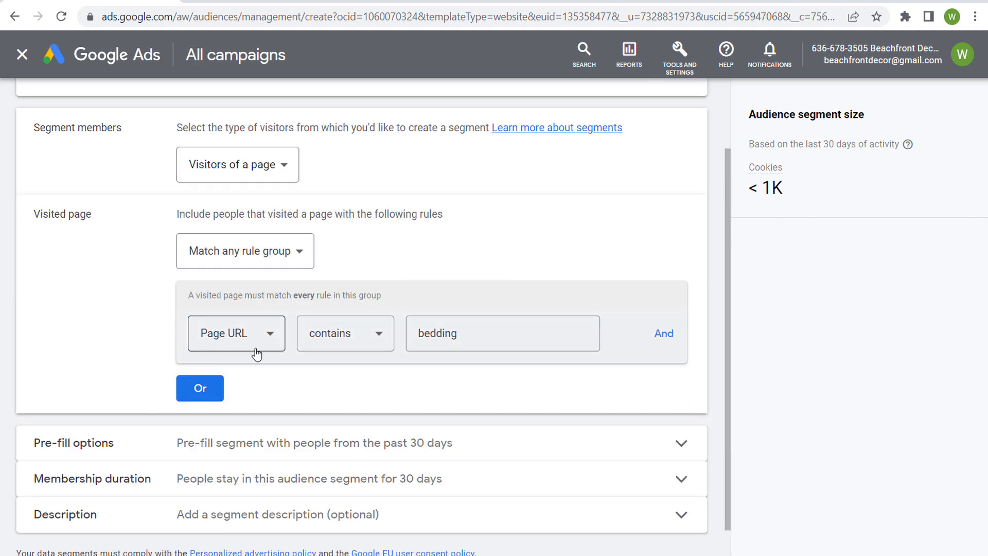
pyautogui.click(204, 393)
pyautogui.click(435, 427)
pyautogui.write('comforters')
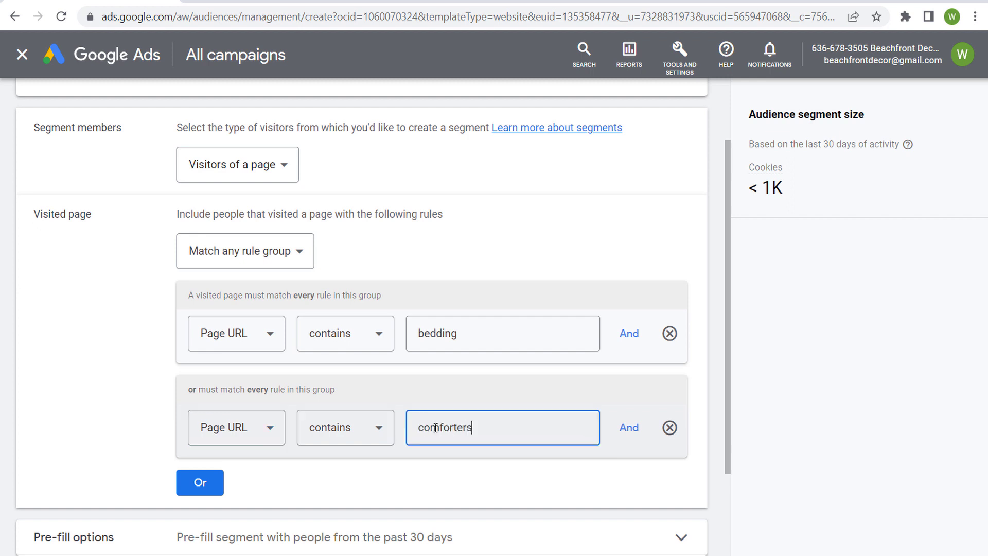
pyautogui.click(209, 485)
pyautogui.click(461, 517)
pyautogui.write('quilts')
pyautogui.click(99, 375)
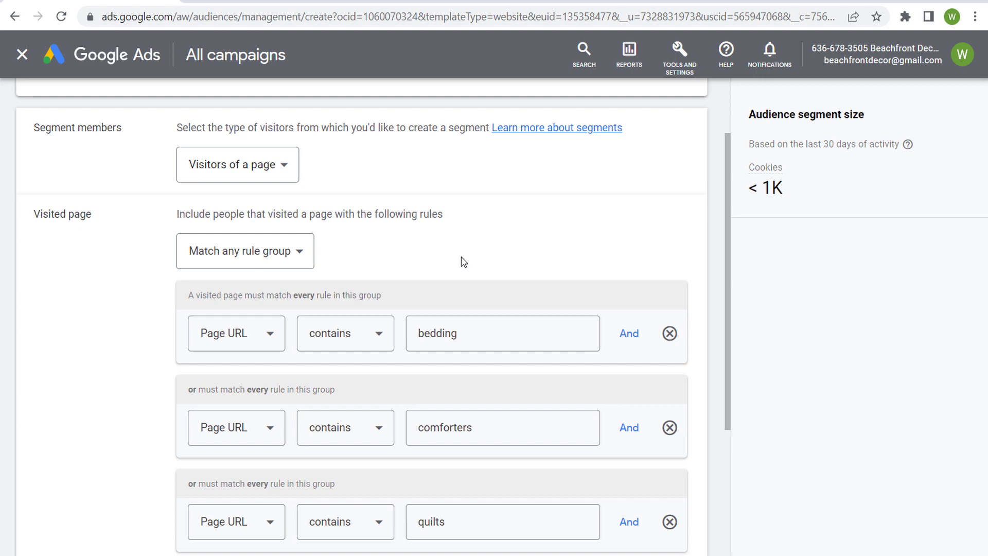
# Step: Cancel the draft segment without saving
pyautogui.scroll(-3, 108, 319)
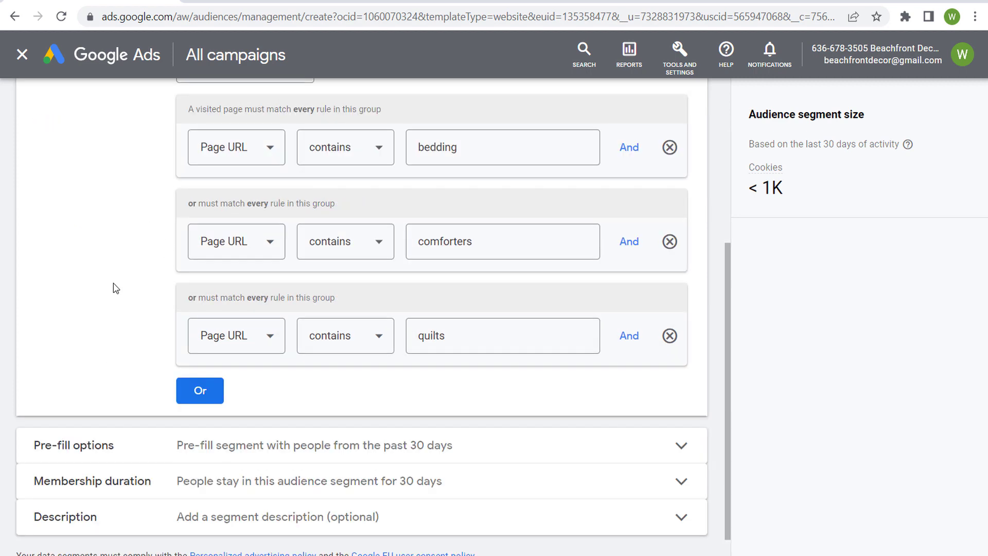
pyautogui.scroll(-2, 155, 412)
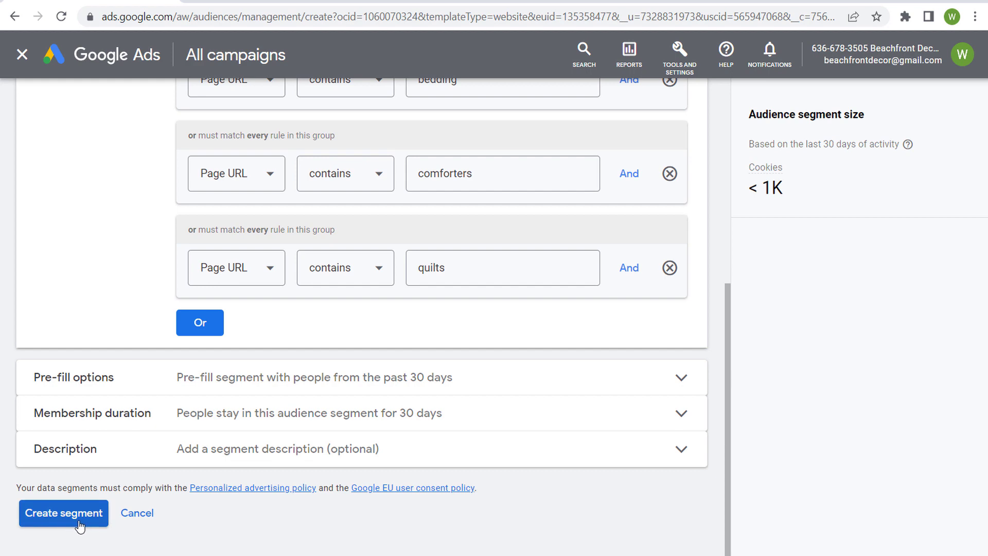
pyautogui.click(143, 519)
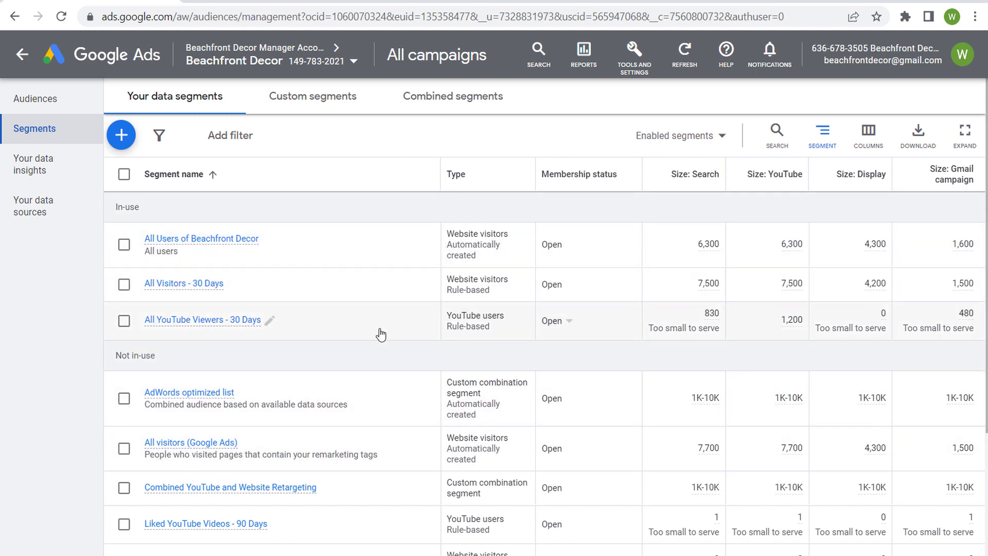
# Step: Set the segments table to show 50 rows per page
pyautogui.scroll(-4, 475, 235)
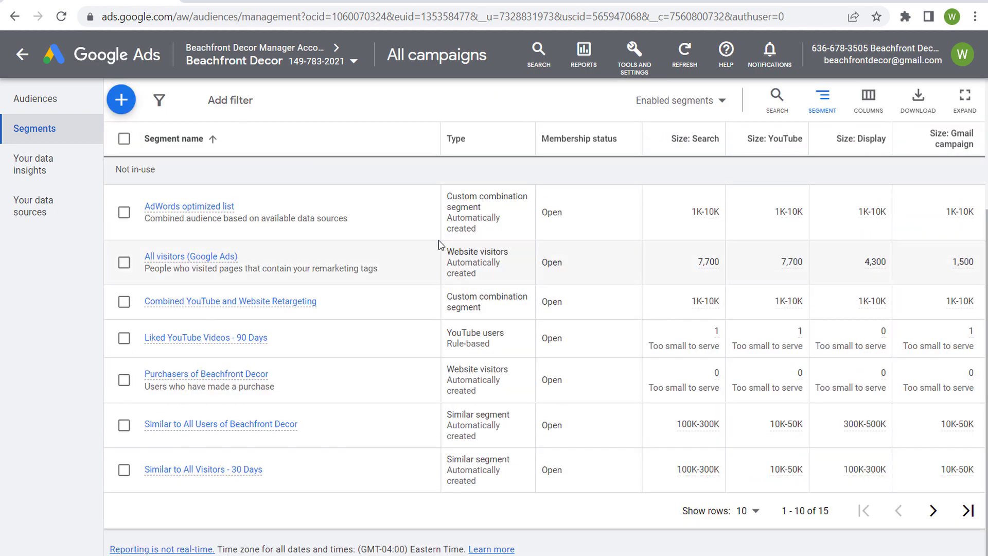
pyautogui.click(755, 512)
pyautogui.click(754, 383)
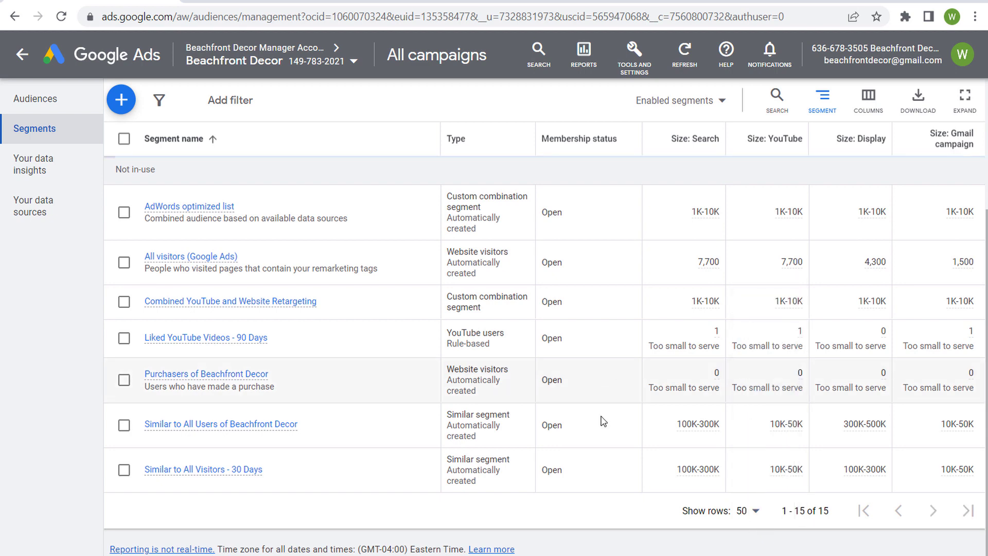
# Step: Scroll through all 15 segments, checking Similar types and 'Too small to serve' sizes
pyautogui.scroll(-7, 358, 388)
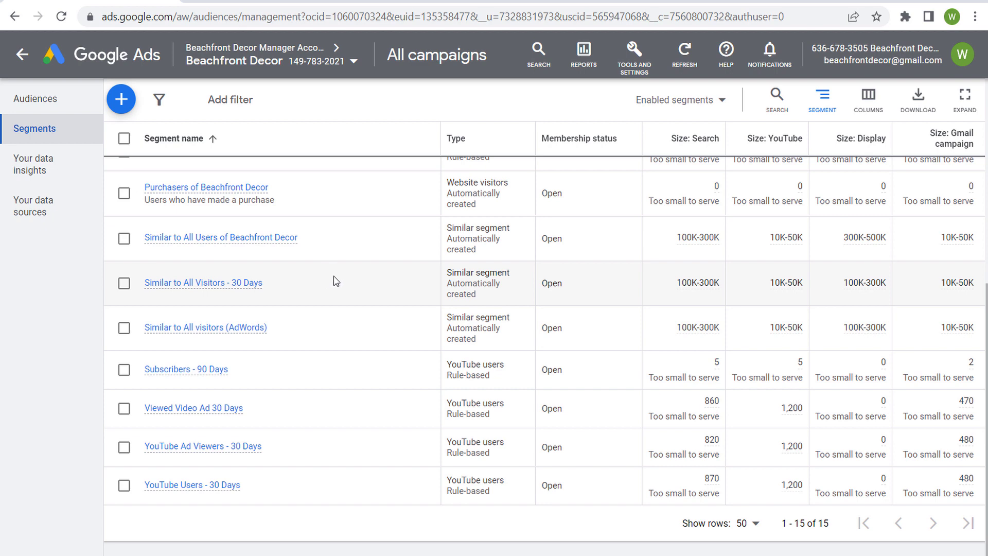
pyautogui.moveTo(448, 274); pyautogui.dragTo(530, 301)
pyautogui.click(529, 302)
pyautogui.scroll(2, 597, 319)
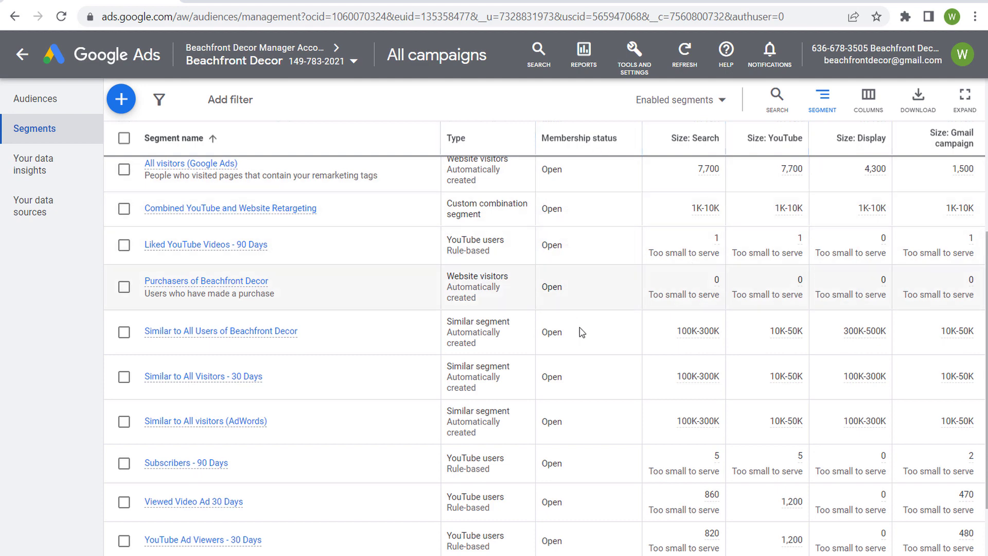
pyautogui.scroll(2, 588, 229)
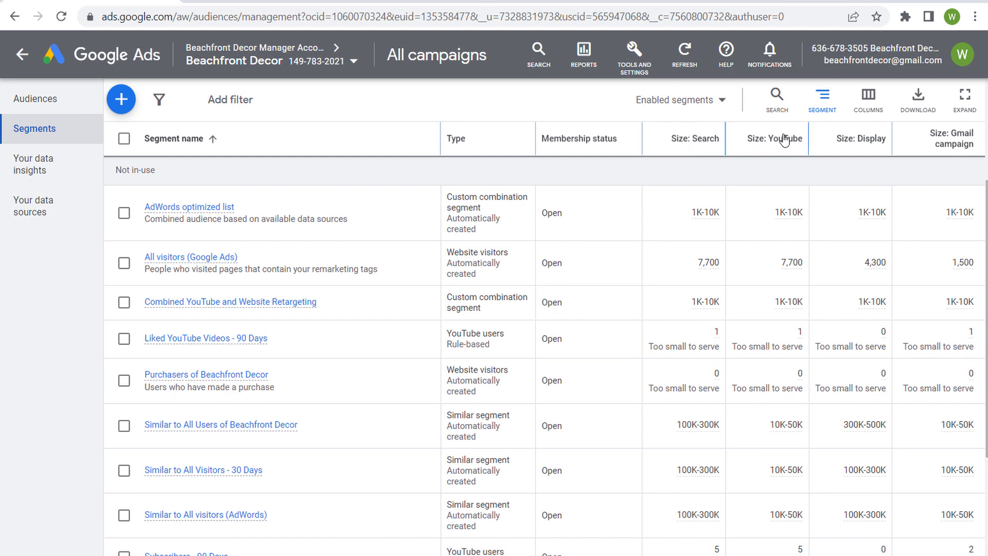
pyautogui.moveTo(941, 144)
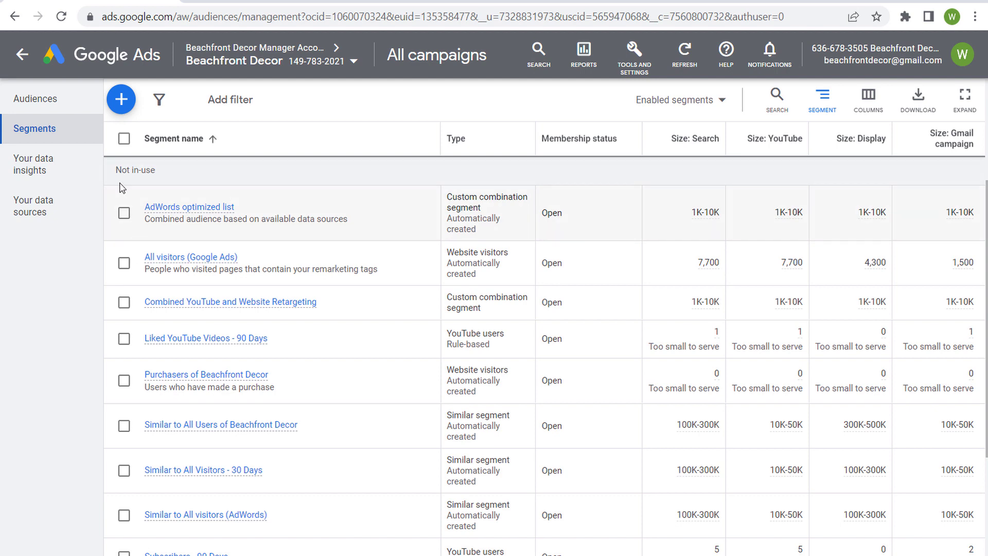
pyautogui.scroll(4, 310, 249)
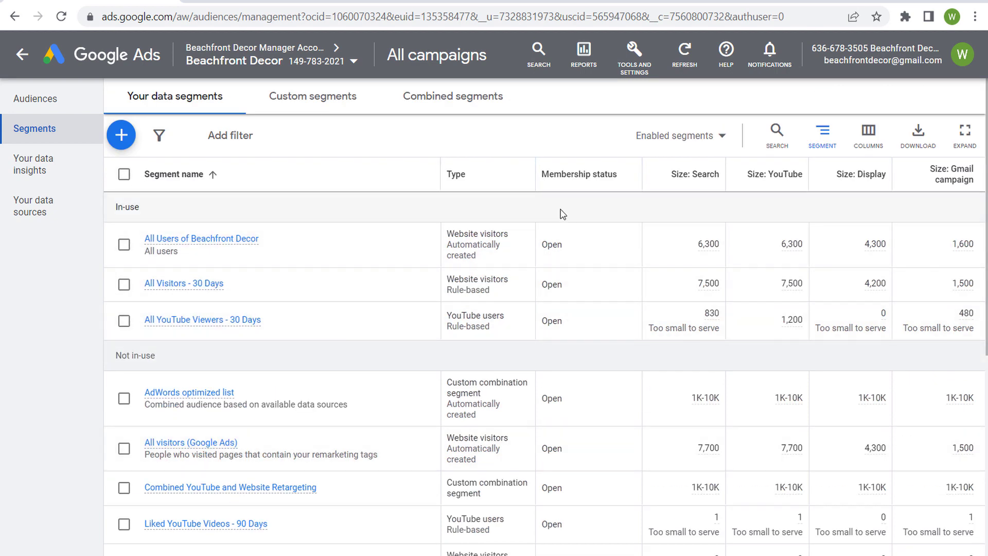
pyautogui.moveTo(647, 329); pyautogui.dragTo(724, 329)
pyautogui.click(671, 366)
pyautogui.scroll(-5, 511, 349)
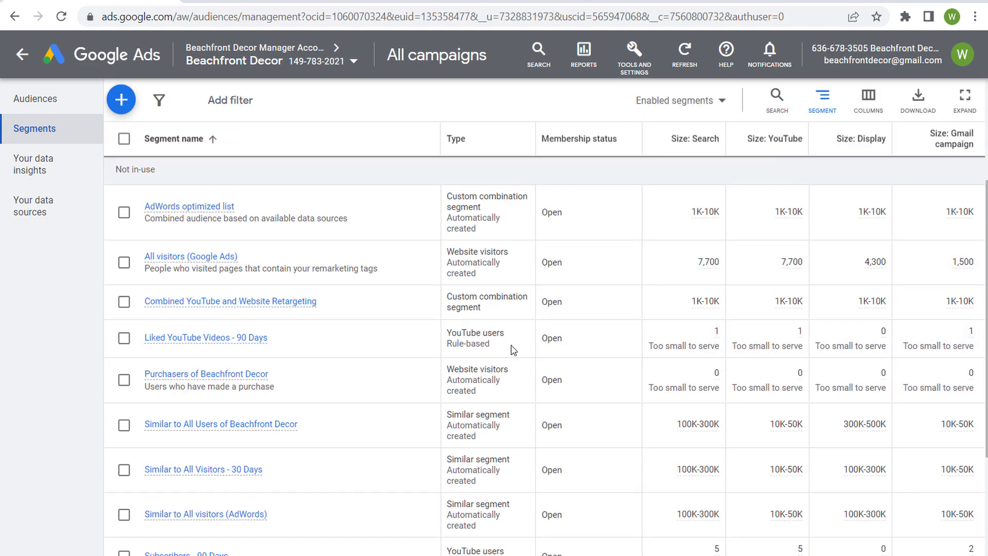